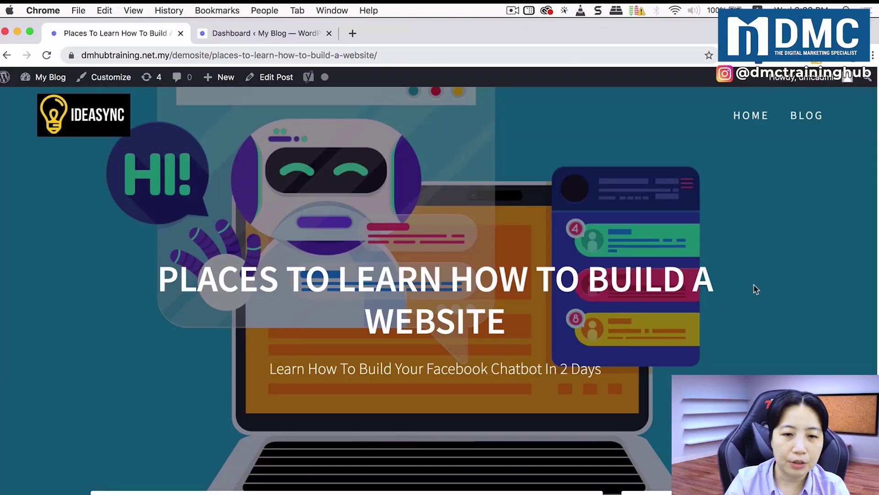
# Open the robot dog photo in the lightbox and page forward seven photos to the robot kit image.
pyautogui.scroll(-10, 756, 290)
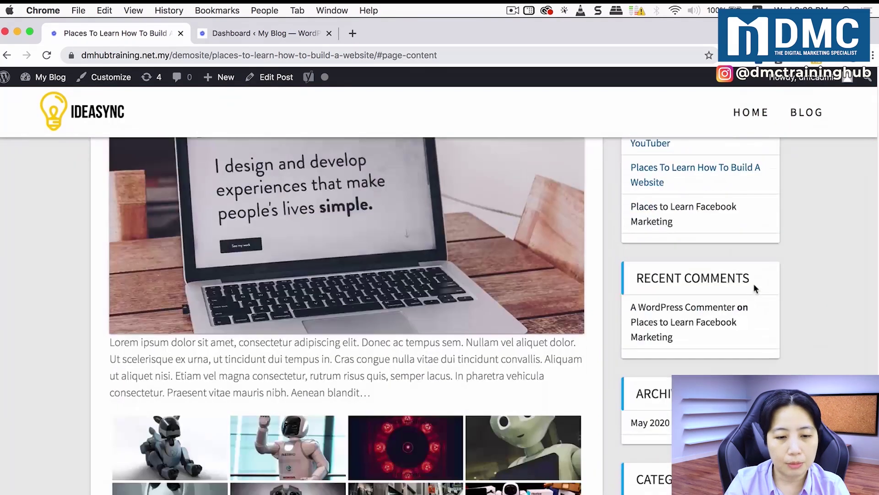
pyautogui.scroll(-4, 754, 283)
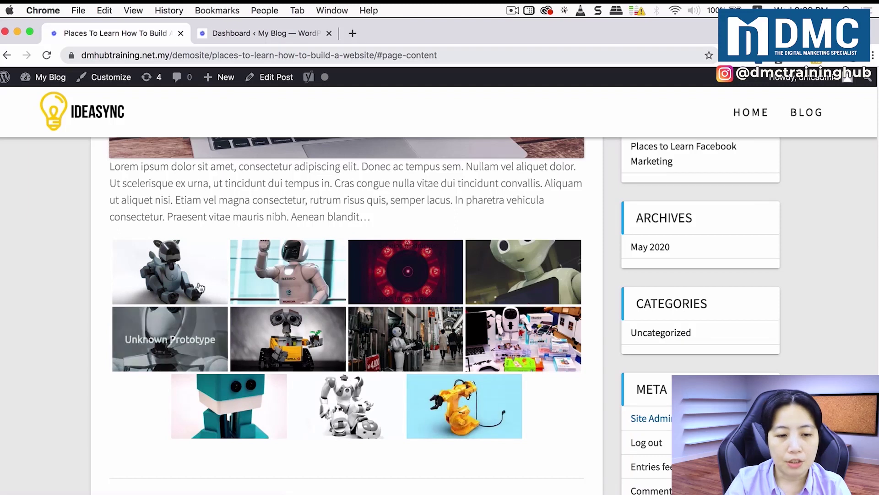
pyautogui.click(195, 270)
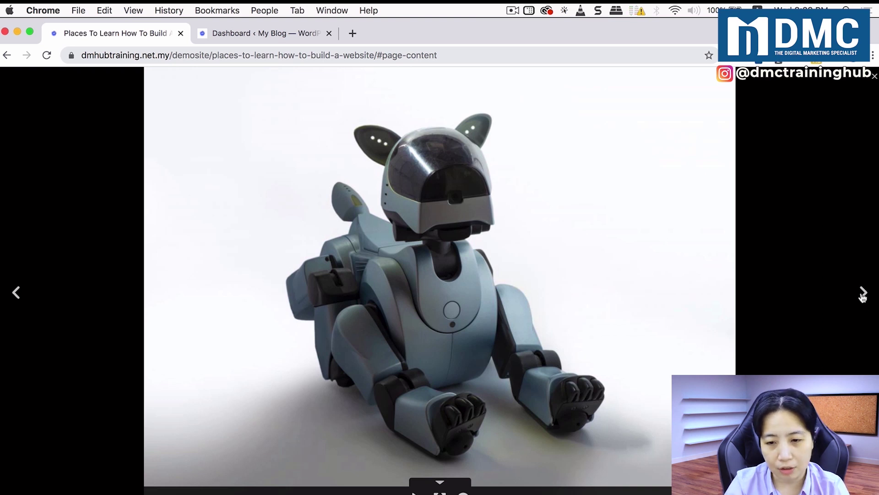
pyautogui.click(863, 295)
pyautogui.click(863, 295)
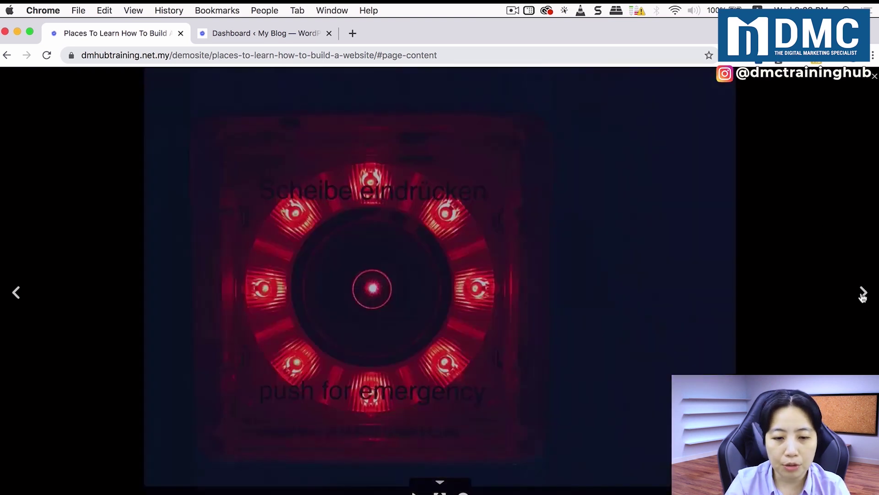
pyautogui.click(863, 295)
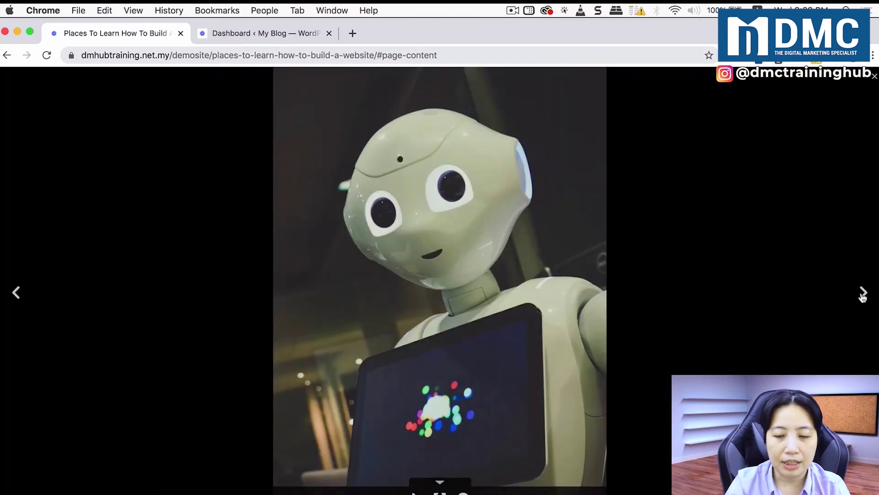
pyautogui.click(863, 296)
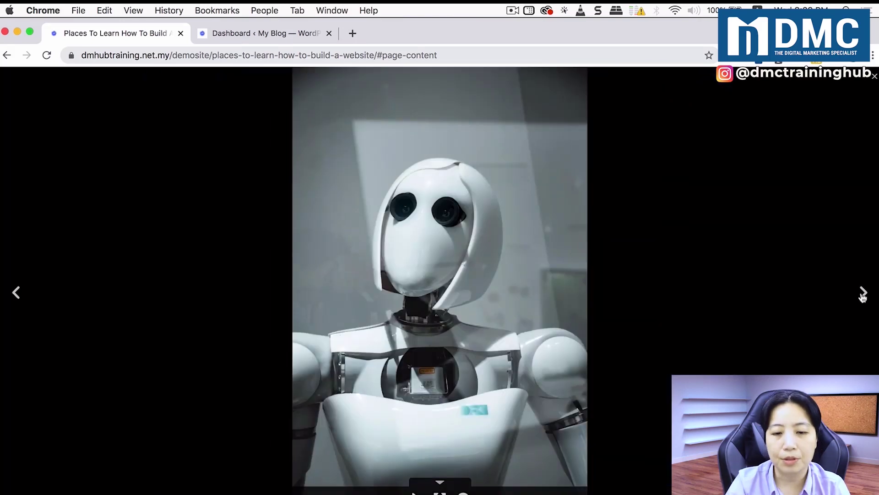
pyautogui.click(863, 295)
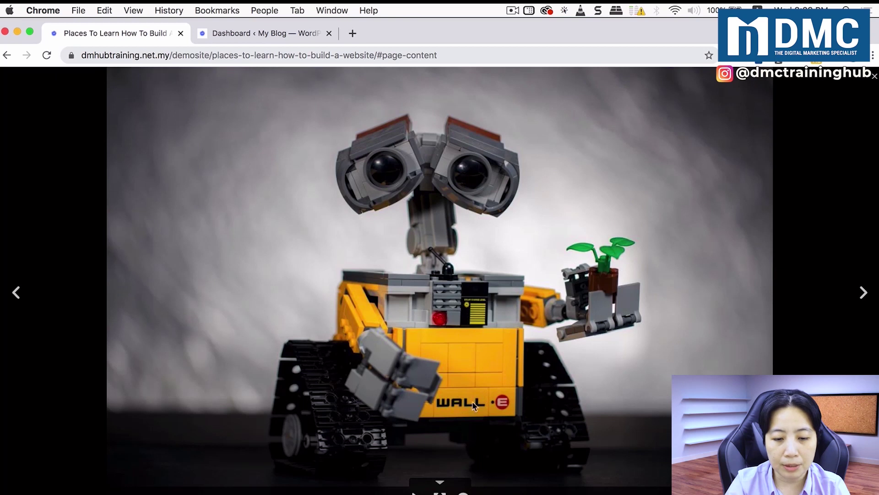
pyautogui.click(862, 293)
pyautogui.click(863, 293)
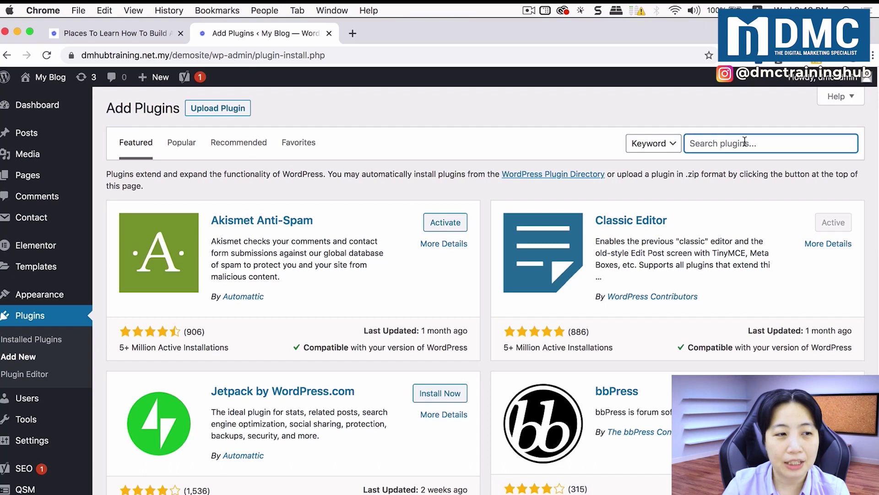
# Search plugins for 'Photo gallery', then install and activate Photo Gallery by 10Web.
pyautogui.write('Photo')
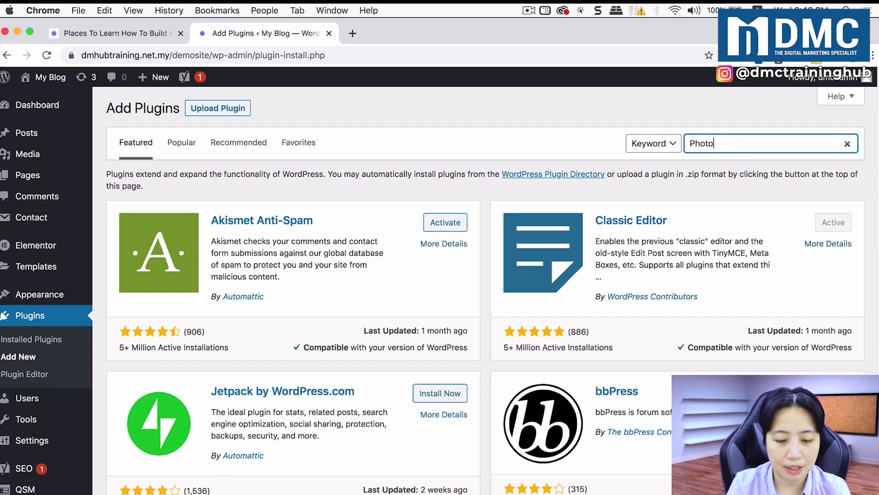
pyautogui.write(' gallery')
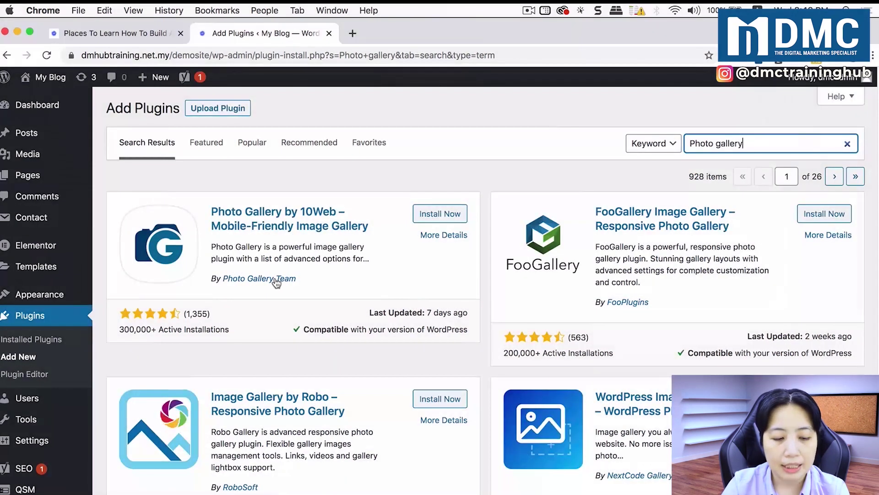
pyautogui.click(444, 216)
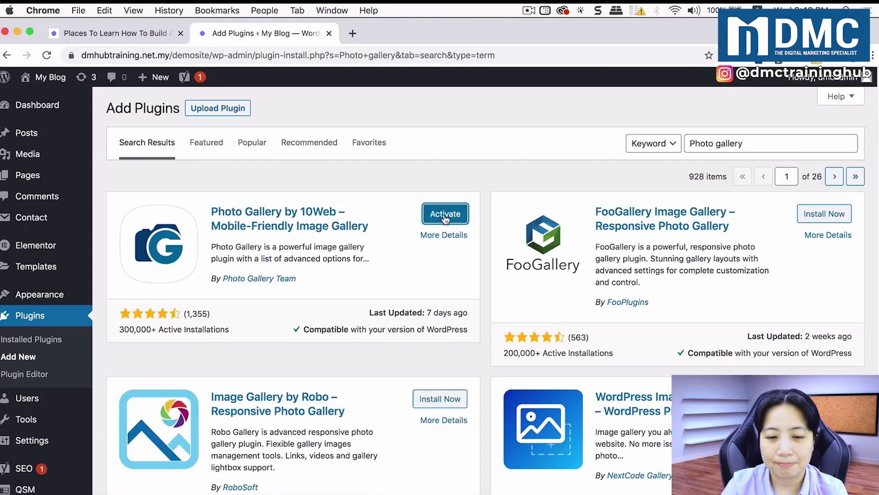
pyautogui.click(444, 218)
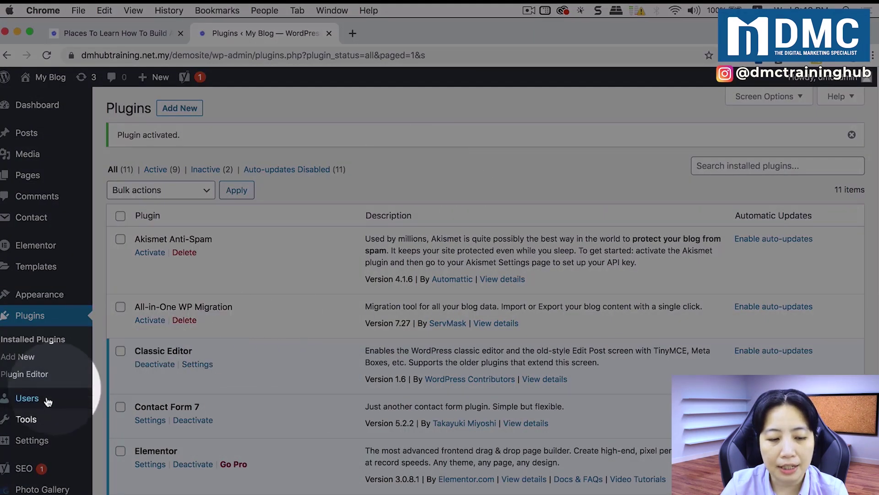
# Go to the plugin's empty Photo Gallery page and start a new gallery with Add new gallery.
pyautogui.moveTo(32, 489)
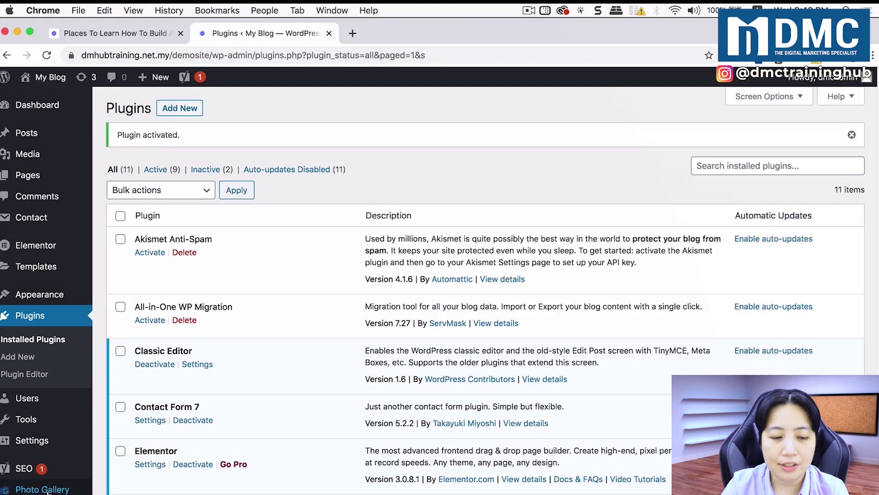
pyautogui.click(49, 490)
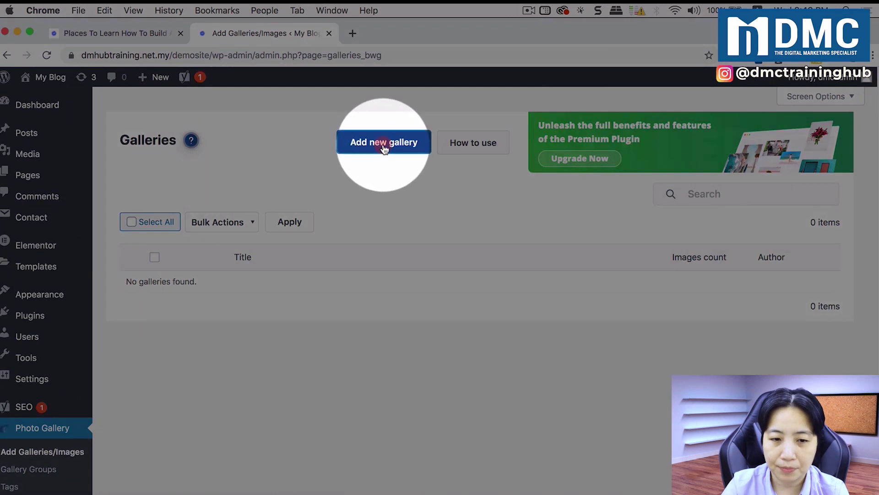
pyautogui.click(384, 147)
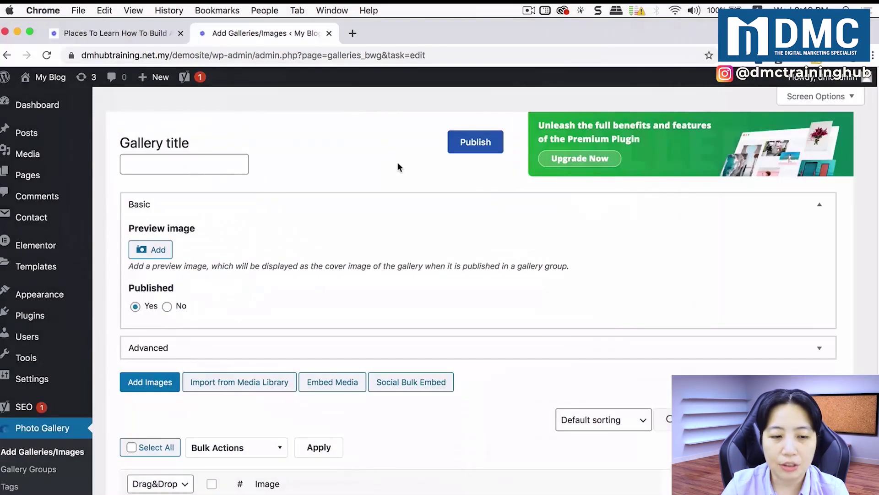
# Title the new gallery 'Robots' and bring up the Add Images browser.
pyautogui.click(216, 159)
pyautogui.write('Robots')
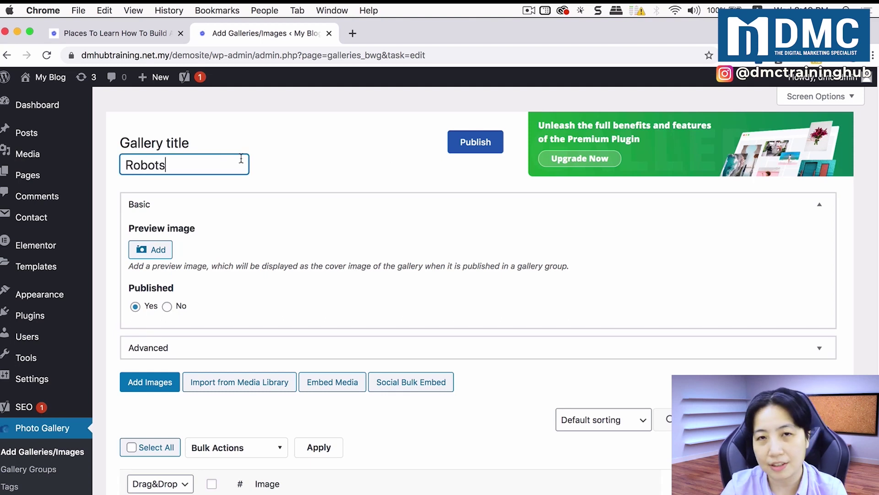
pyautogui.click(292, 173)
pyautogui.scroll(-2, 297, 190)
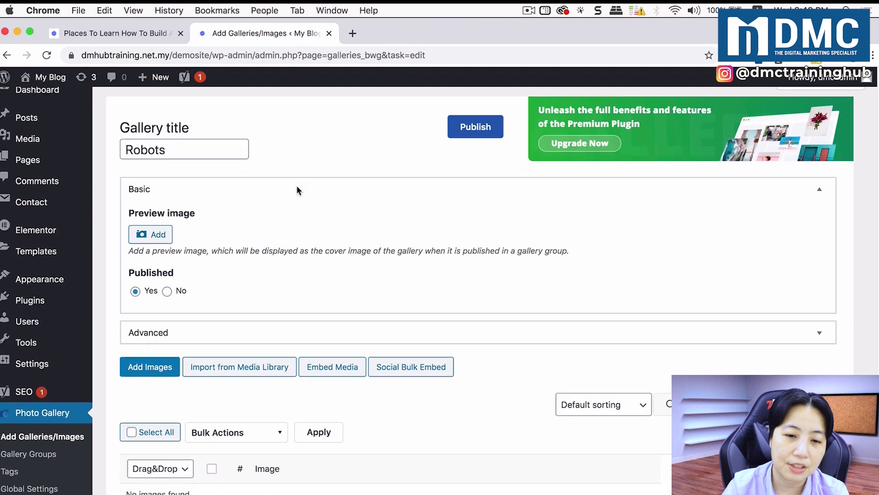
pyautogui.scroll(-3, 297, 191)
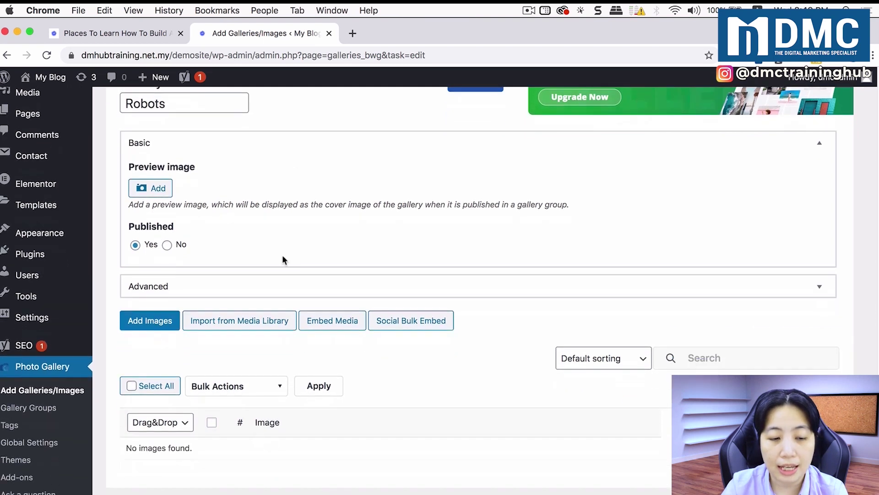
pyautogui.click(168, 323)
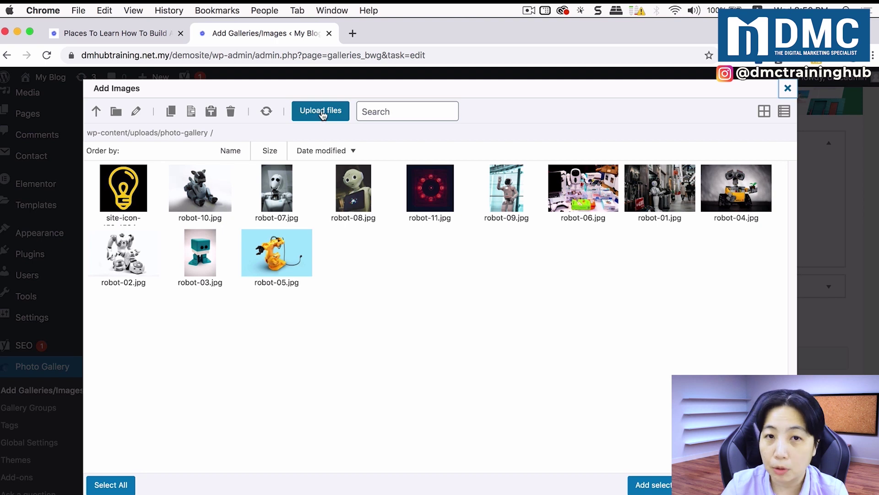
# Upload robot-01 through robot-11.jpg from the 18 Lightbox Gallery demo images folder.
pyautogui.click(321, 111)
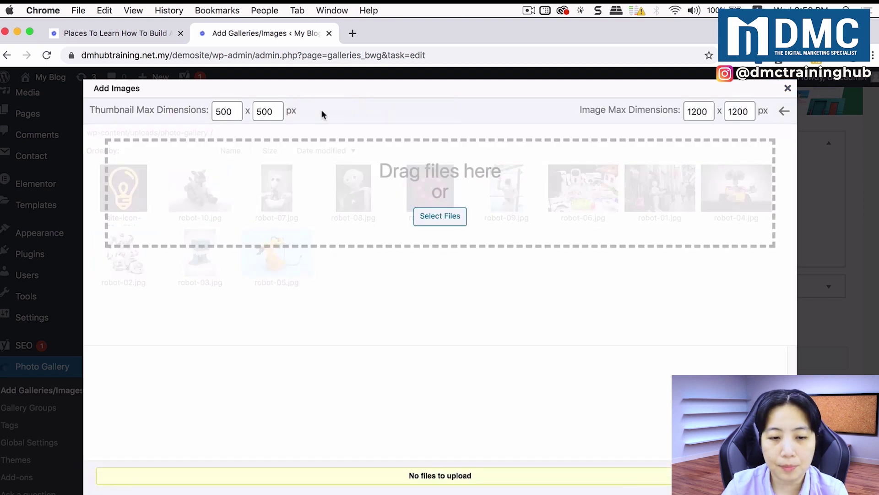
pyautogui.click(441, 219)
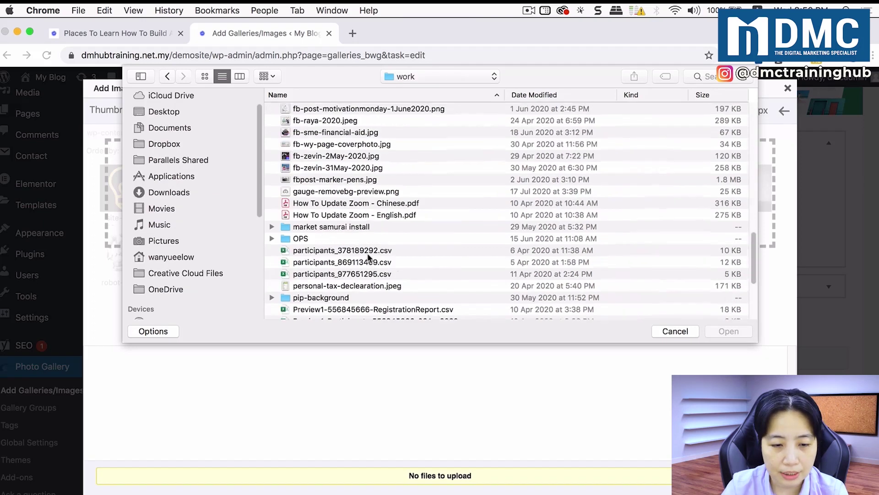
pyautogui.scroll(-5, 367, 253)
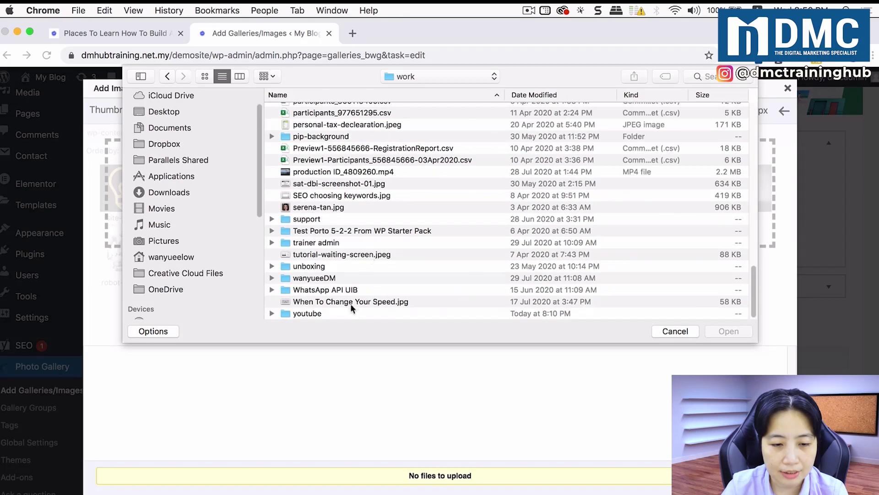
pyautogui.click(356, 314)
pyautogui.doubleClick(355, 314)
pyautogui.doubleClick(331, 120)
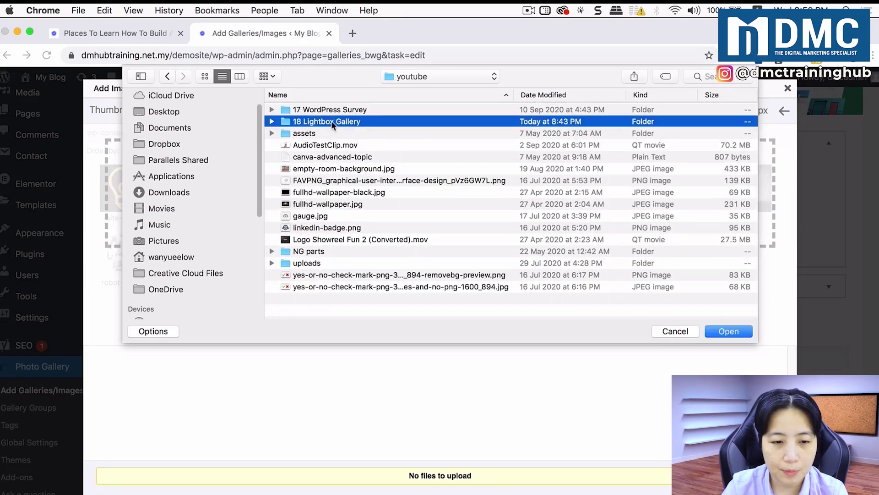
pyautogui.doubleClick(328, 121)
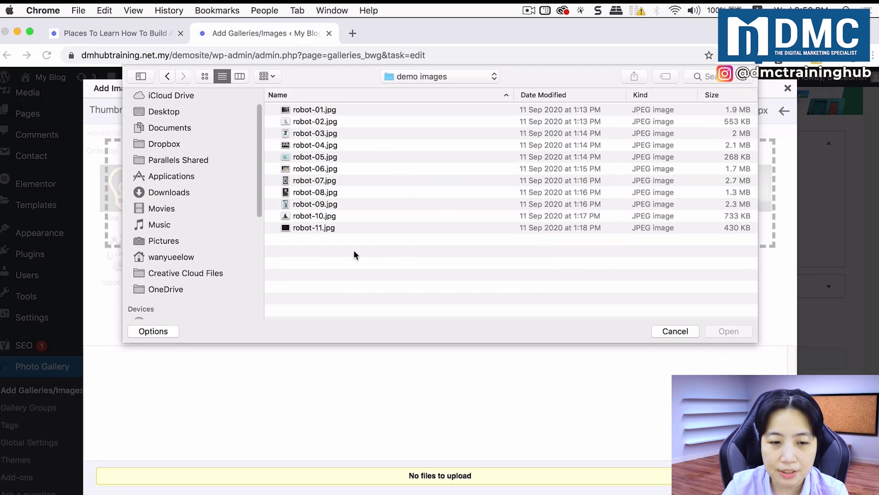
pyautogui.moveTo(357, 250); pyautogui.dragTo(308, 110)
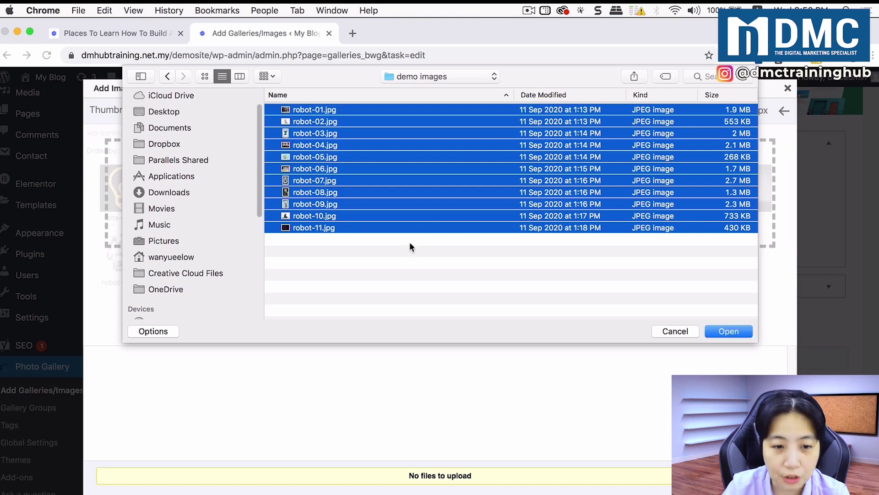
pyautogui.click(727, 331)
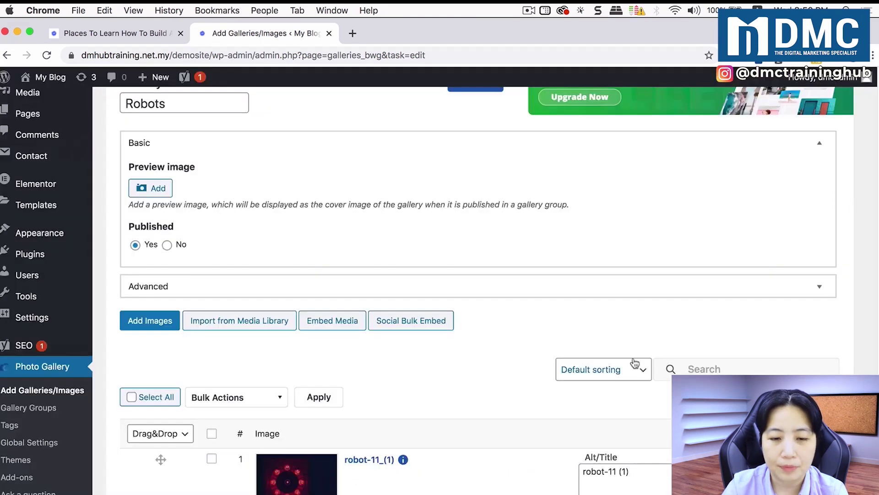
# Retitle the robot-11 image as 'Hal 3000'.
pyautogui.scroll(-5, 505, 352)
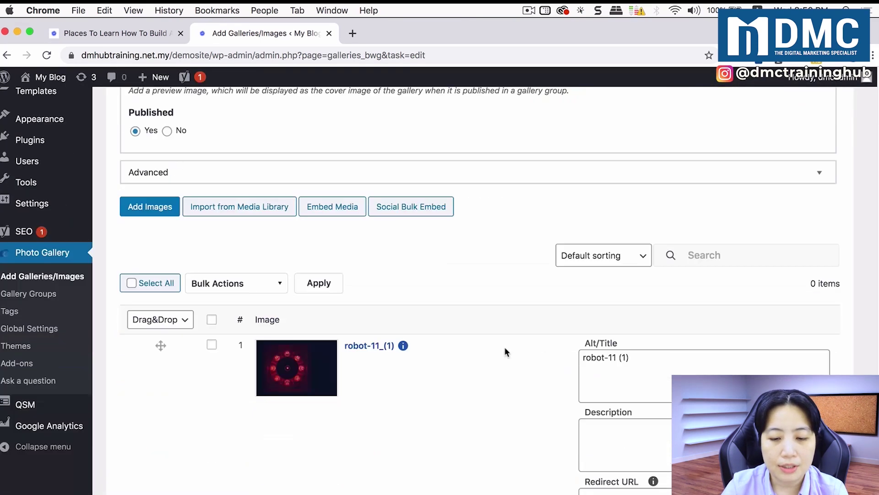
pyautogui.scroll(-15, 505, 352)
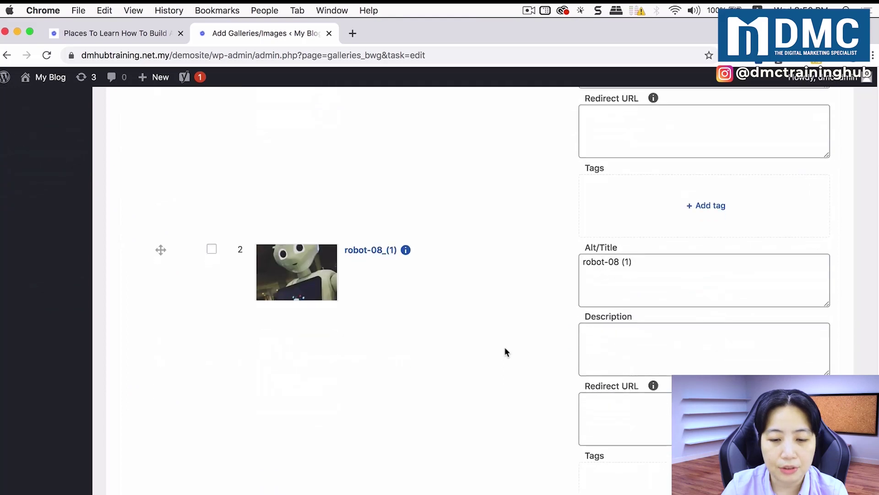
pyautogui.scroll(20, 505, 352)
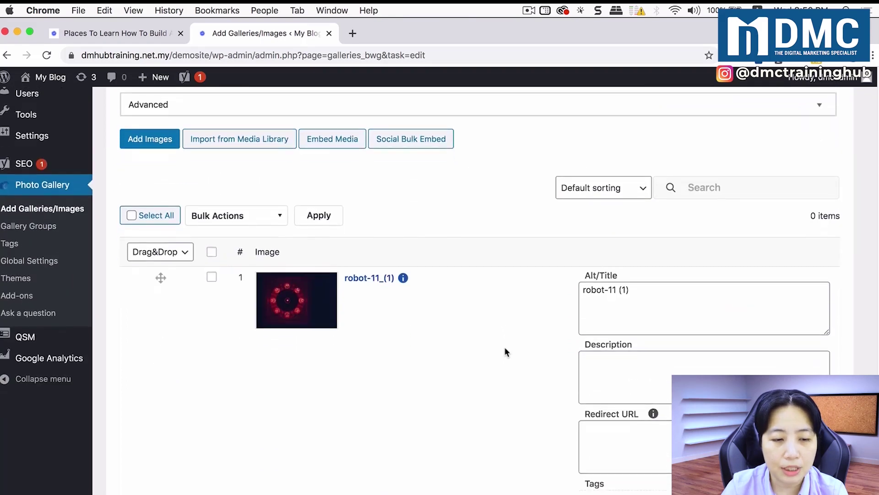
pyautogui.scroll(-1, 505, 352)
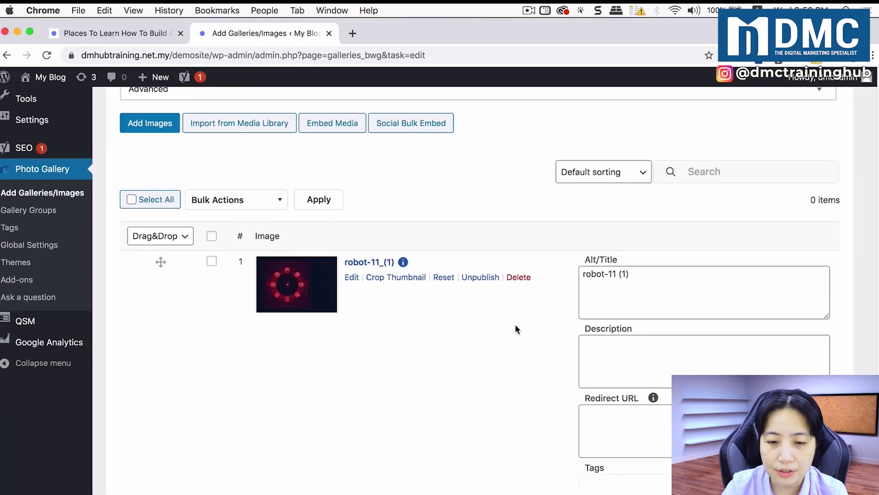
pyautogui.click(638, 273)
pyautogui.moveTo(638, 273); pyautogui.dragTo(577, 274)
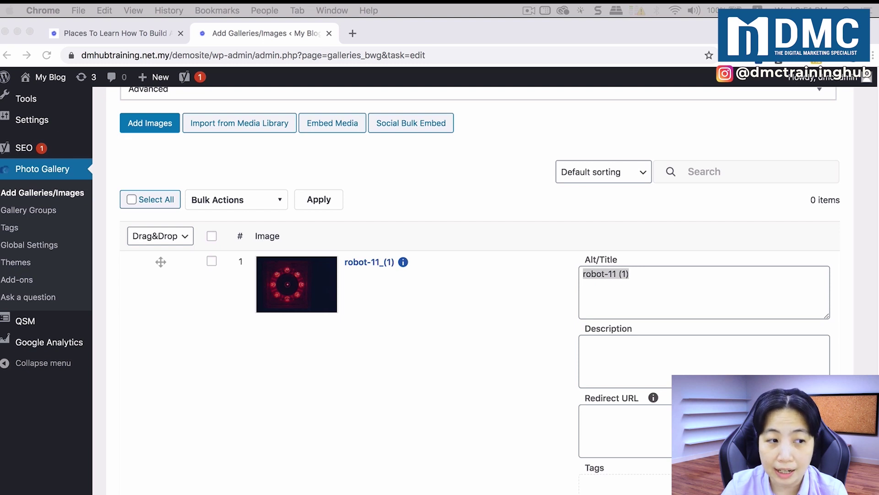
pyautogui.click(682, 290)
pyautogui.write('Hal 3000')
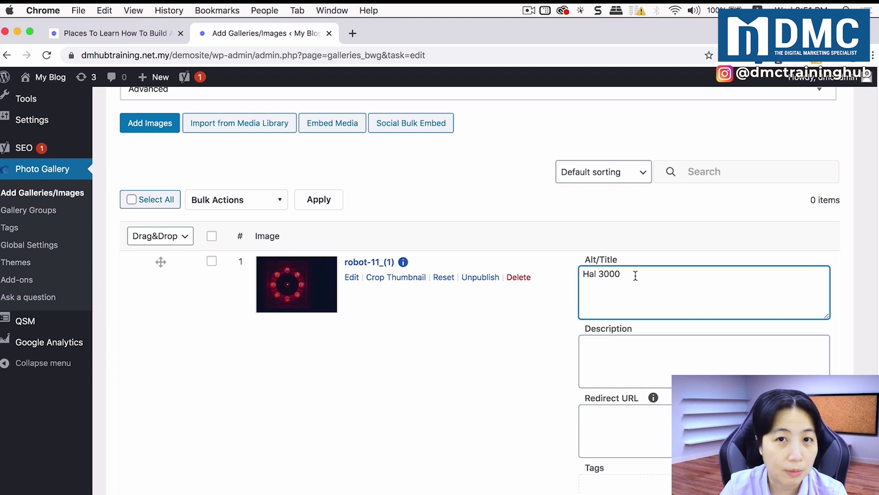
pyautogui.click(426, 321)
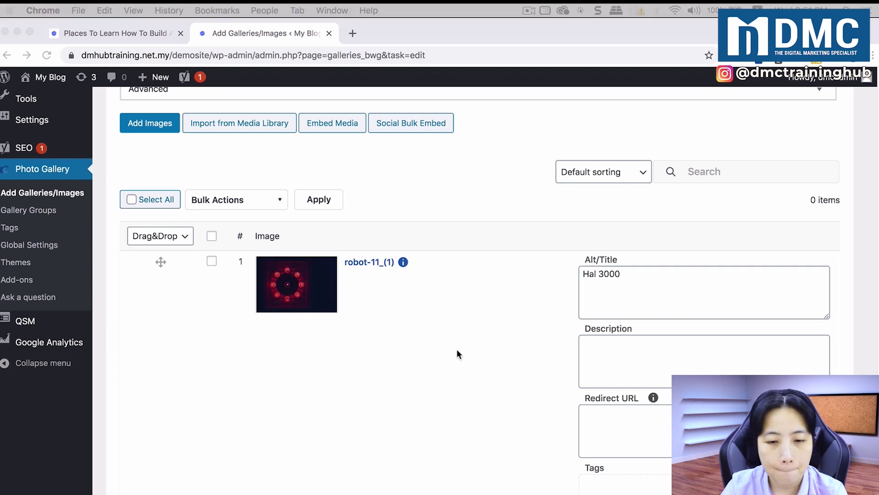
# Retitle robot-07 as 'Unknown Prototype' and robot-06 as 'Robot Parts'.
pyautogui.scroll(-12, 458, 348)
pyautogui.click(625, 282)
pyautogui.scroll(-10, 252, 314)
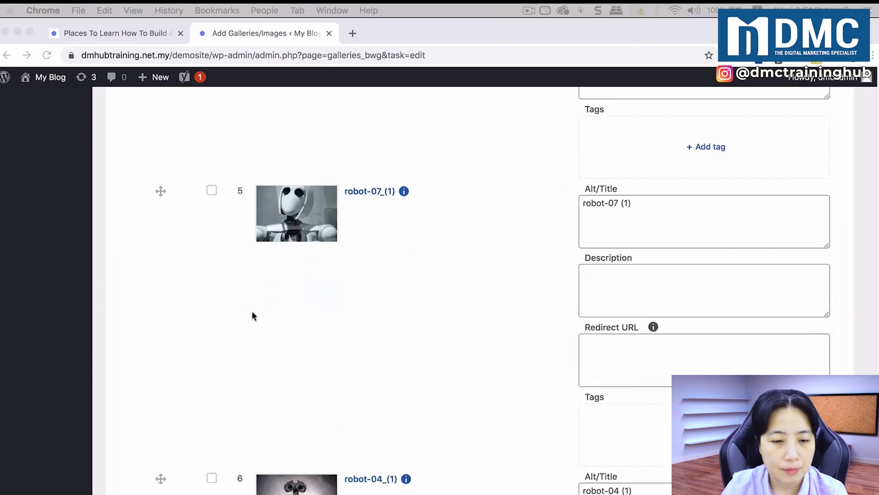
pyautogui.click(624, 202)
pyautogui.press('super+a')
pyautogui.write('Unknown Prototype')
pyautogui.scroll(-10, 440, 289)
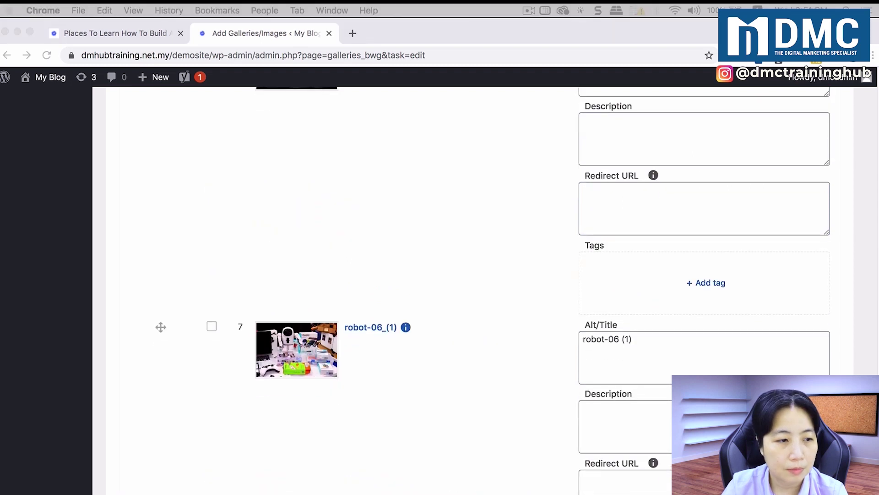
pyautogui.click(641, 357)
pyautogui.press('super+a')
pyautogui.write('Robot Parts')
# Retitle robot-01 as 'Pepper In Action On The Streets' and robot-05 as 'Industrial Hand'.
pyautogui.scroll(-10, 541, 339)
pyautogui.click(641, 156)
pyautogui.press('super+a')
pyautogui.write('Pepper In Action On The Streets')
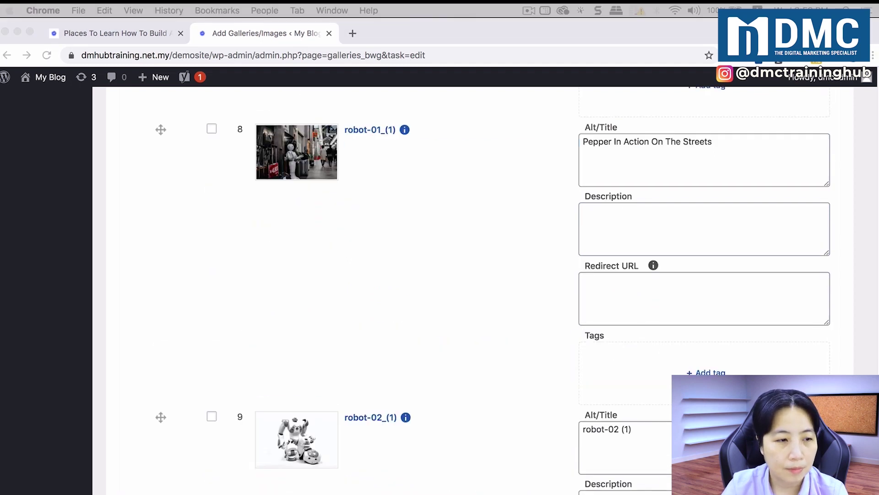
pyautogui.scroll(-10, 439, 288)
pyautogui.click(578, 230)
pyautogui.press('super+a')
pyautogui.scroll(-6, 572, 230)
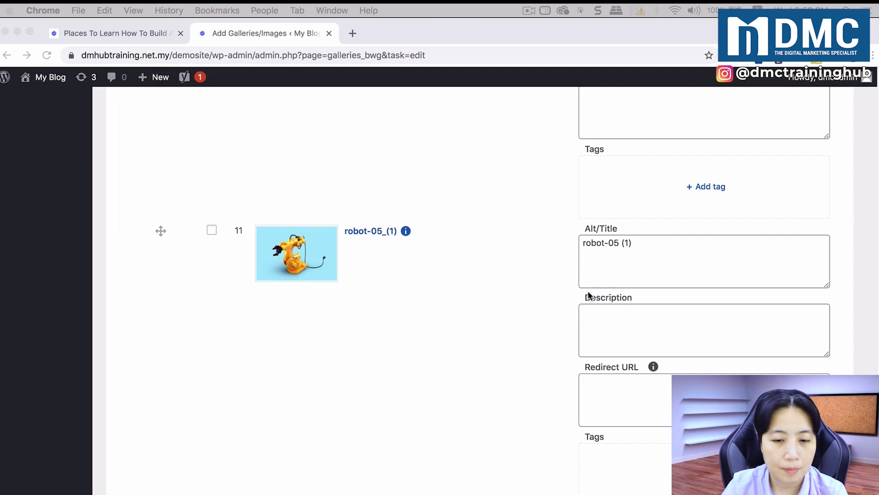
pyautogui.click(632, 246)
pyautogui.press('super+a')
pyautogui.write('Industrial Hand')
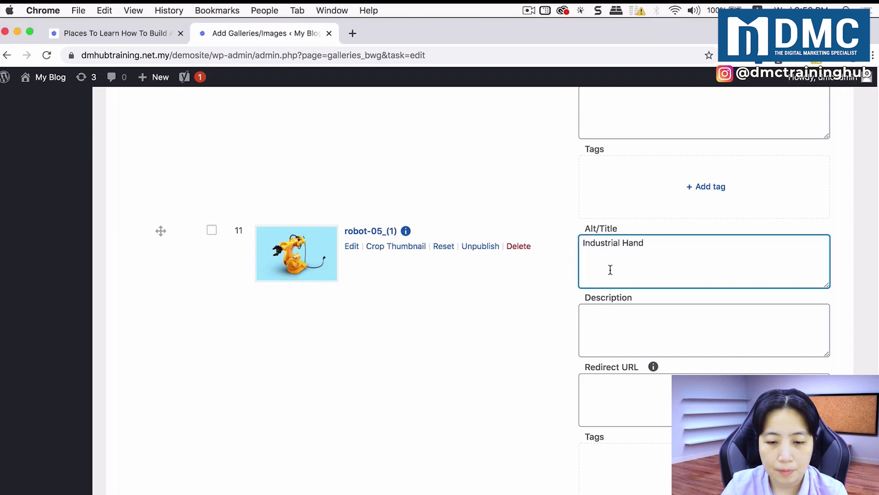
# Return to the Hal 3000 image and bring up its thumbnail cropping dialog.
pyautogui.scroll(-2, 477, 334)
pyautogui.scroll(4, 476, 332)
pyautogui.scroll(10, 478, 336)
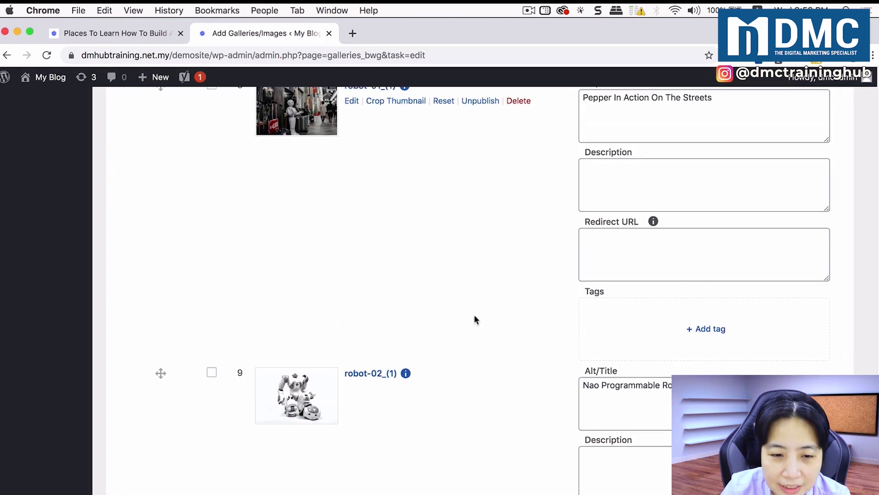
pyautogui.scroll(1, 475, 316)
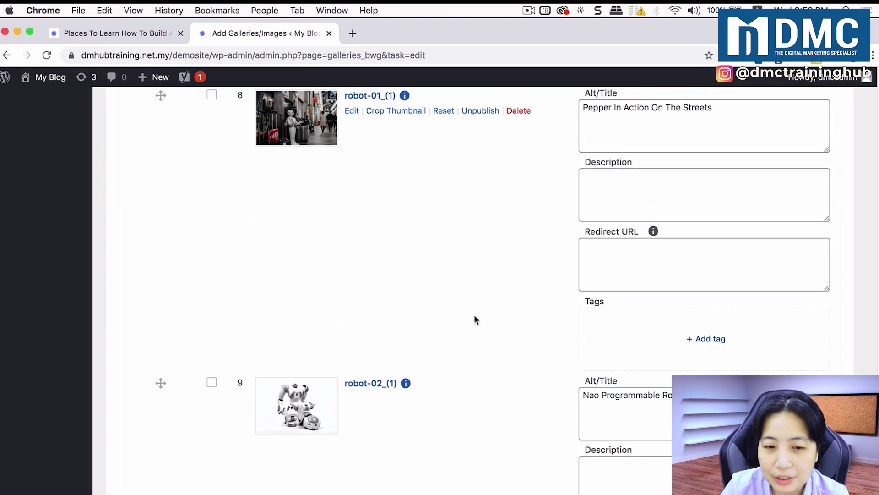
pyautogui.scroll(10, 475, 318)
pyautogui.scroll(20, 475, 317)
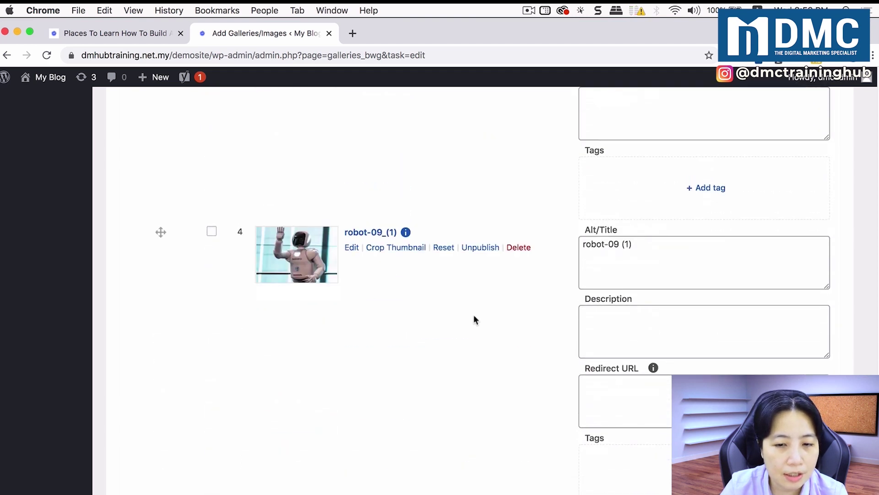
pyautogui.scroll(20, 474, 319)
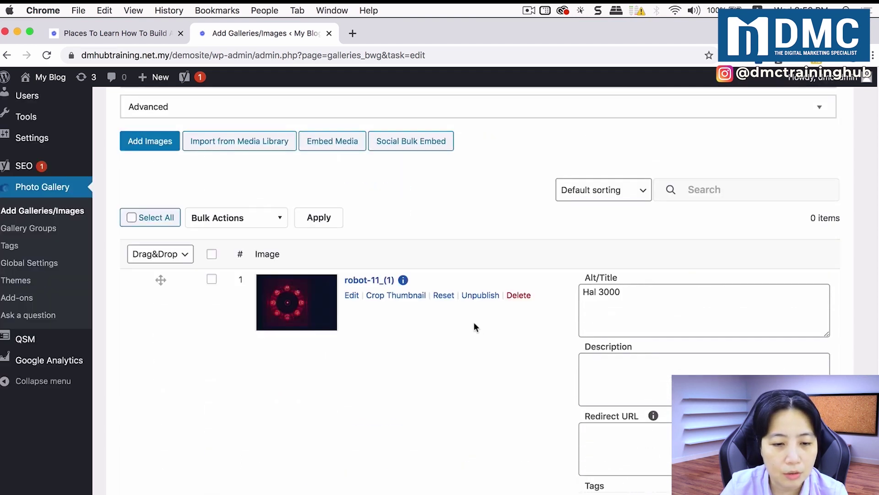
pyautogui.scroll(-3, 479, 335)
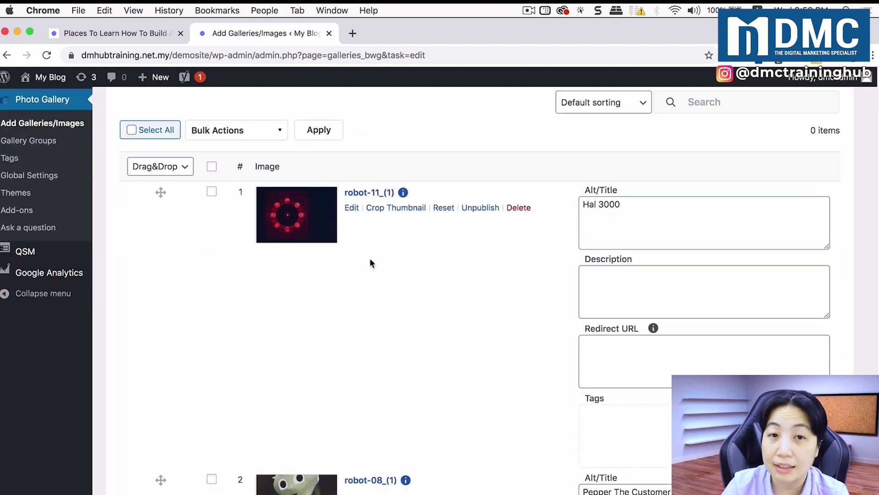
pyautogui.click(395, 212)
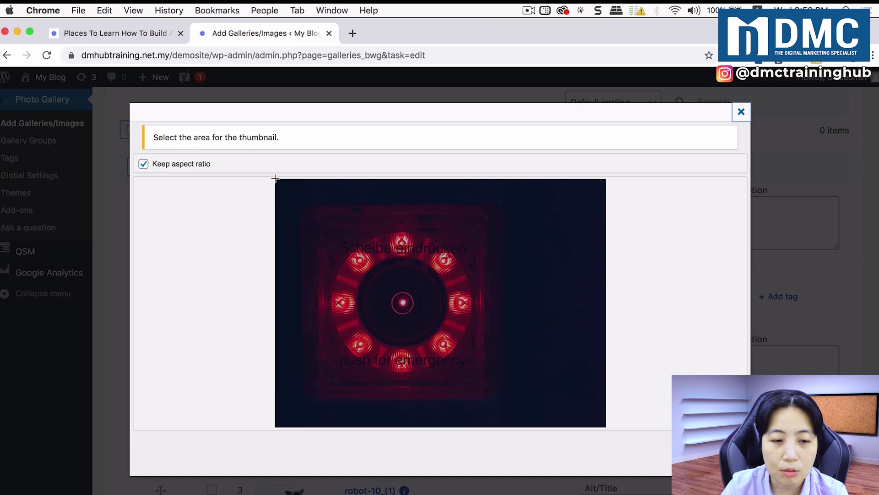
# Crop the Hal 3000 thumbnail around the glowing red ring and close the crop window.
pyautogui.moveTo(275, 178); pyautogui.dragTo(497, 477)
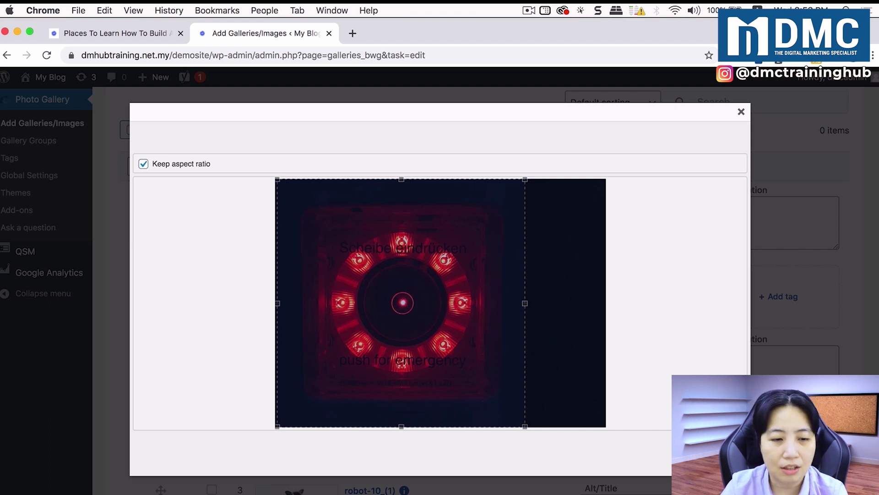
pyautogui.click(684, 358)
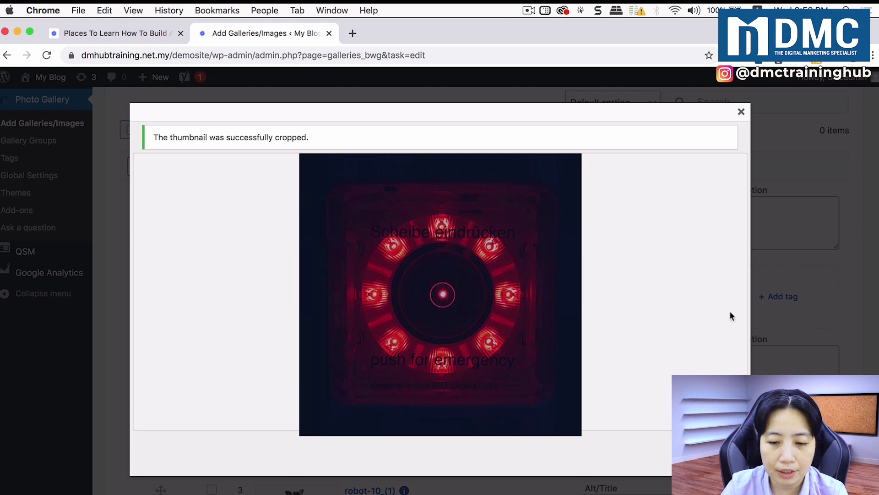
pyautogui.click(741, 112)
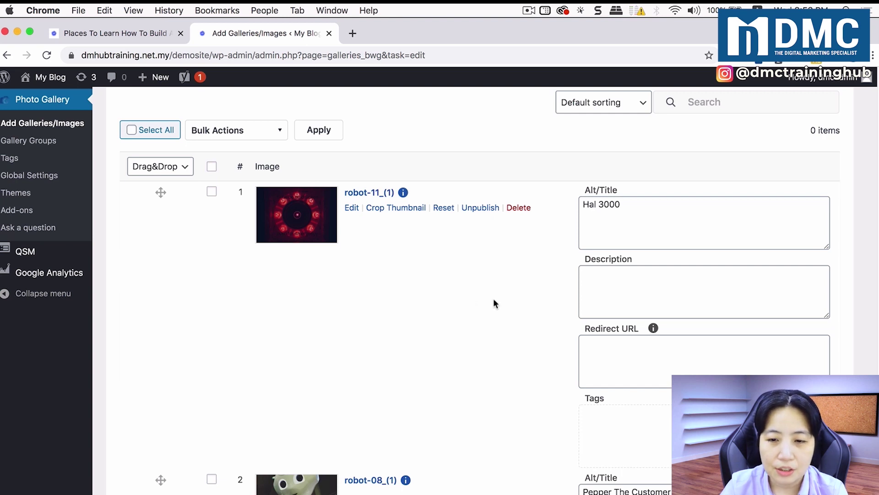
# Save the Robots gallery with Update and go to the All Posts list.
pyautogui.scroll(7, 495, 303)
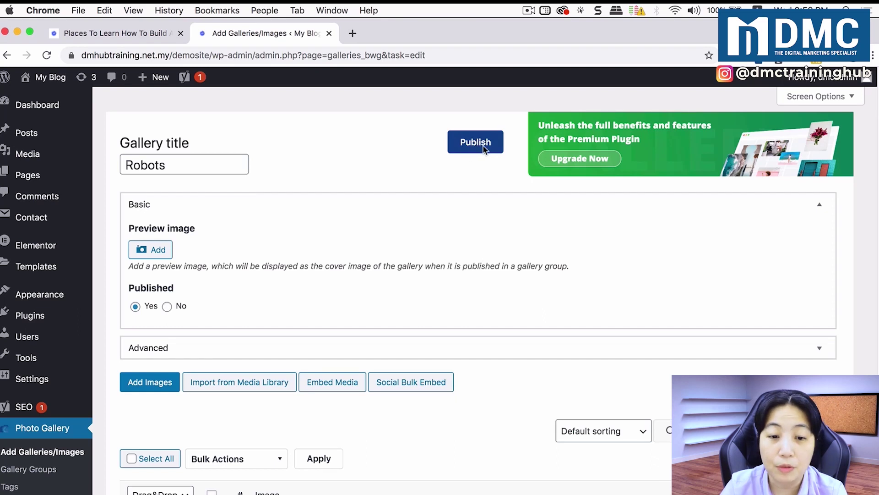
pyautogui.click(483, 149)
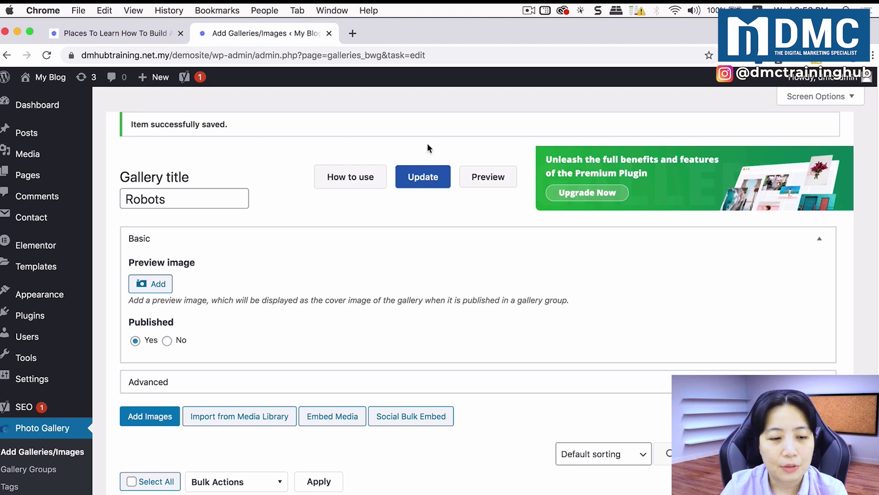
pyautogui.moveTo(46, 134)
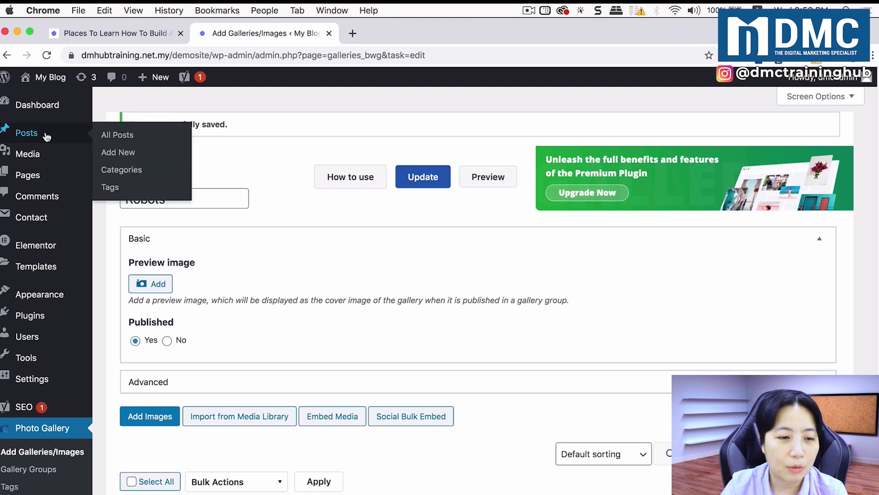
pyautogui.click(108, 137)
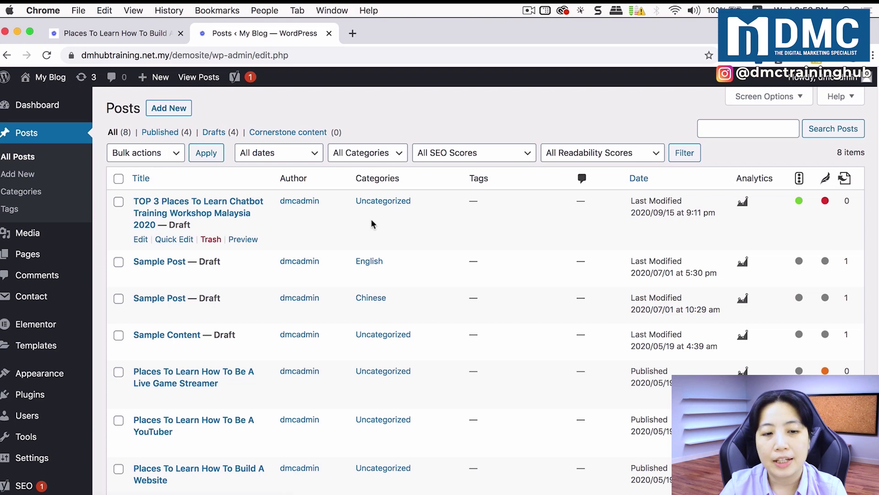
# Edit the 'Places To Learn How To Build A Website' post and add a blank line after its paragraph.
pyautogui.scroll(-3, 477, 293)
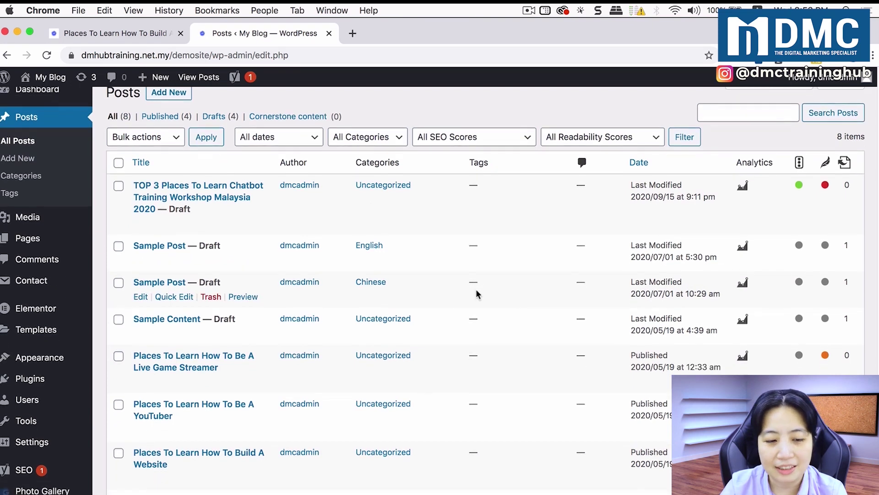
pyautogui.scroll(-2, 476, 294)
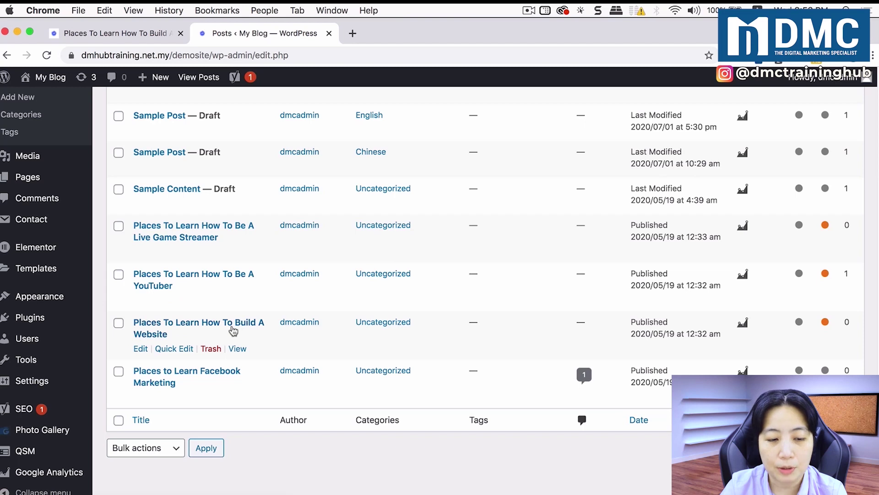
pyautogui.click(141, 349)
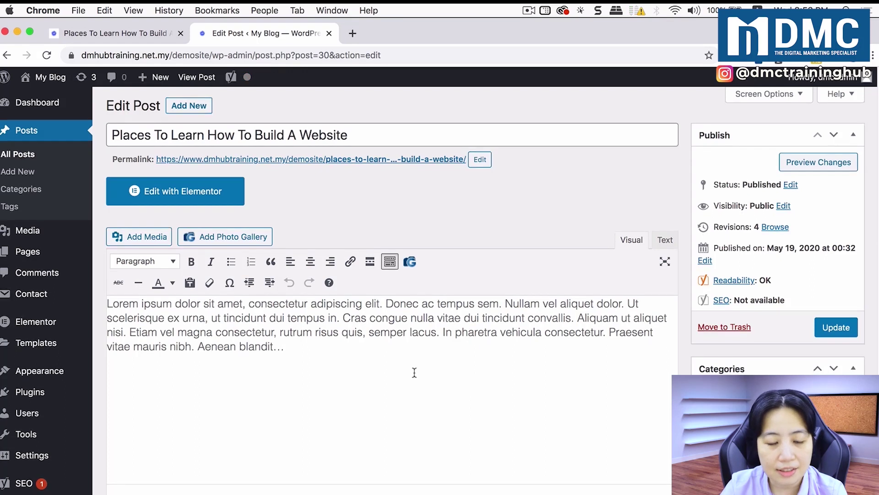
pyautogui.scroll(-5, 414, 372)
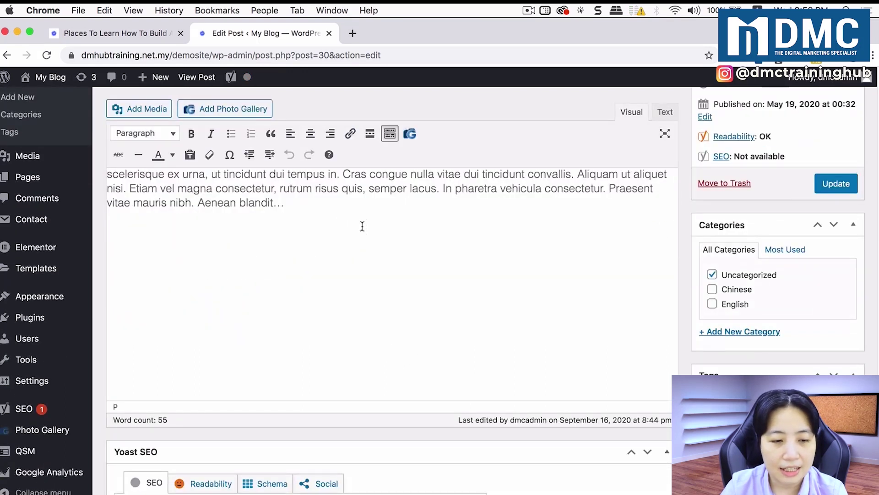
pyautogui.click(362, 226)
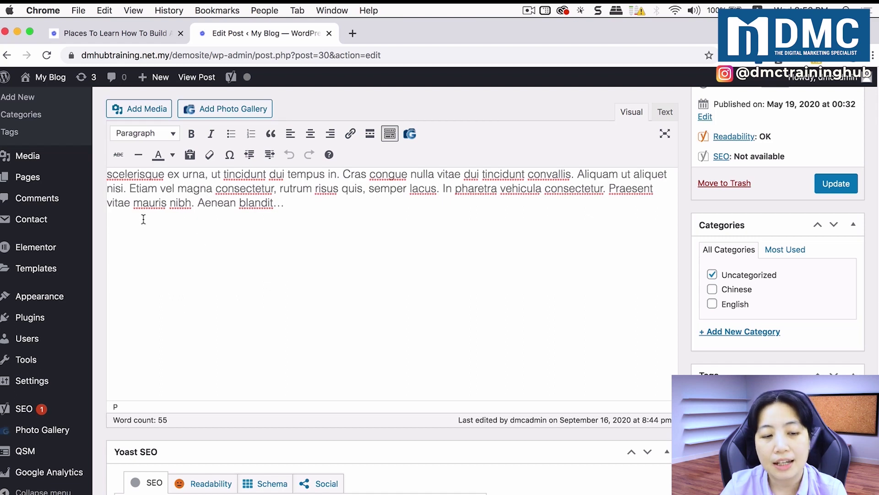
pyautogui.scroll(3, 140, 233)
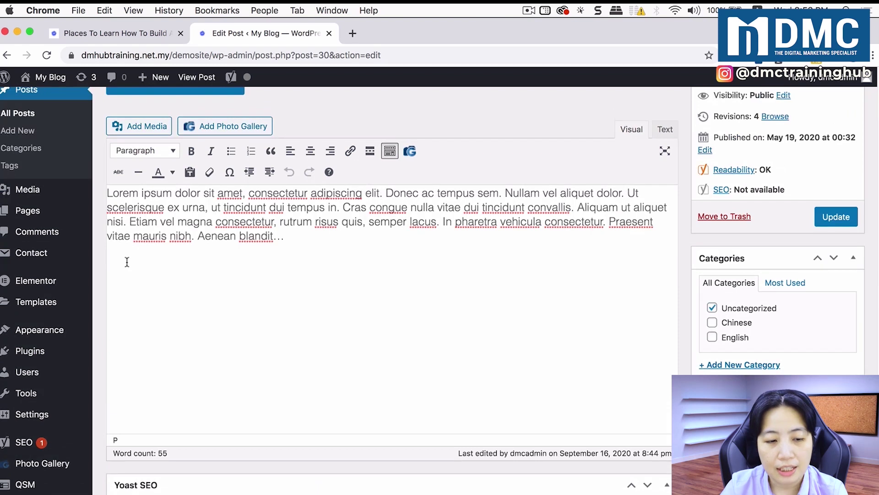
pyautogui.press('Return')
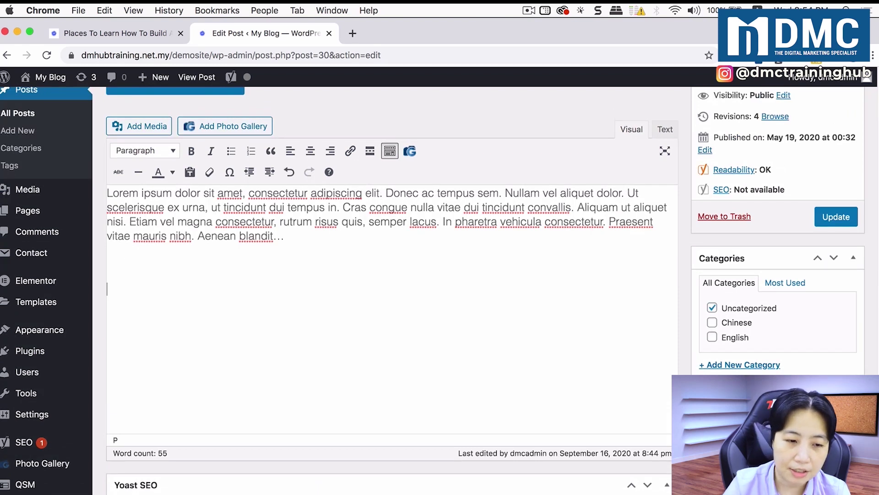
pyautogui.press('BackSpace')
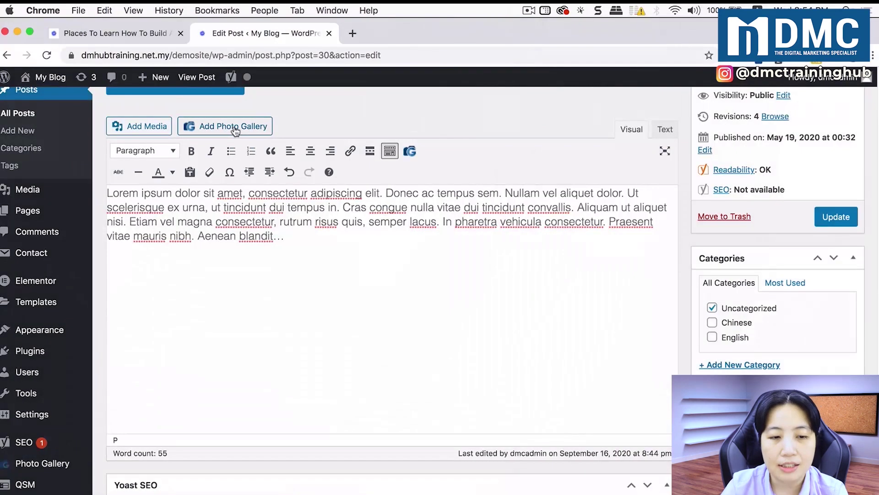
# Embed the Robots gallery below the paragraph using the Thumbnails view and the Dark theme.
pyautogui.click(235, 129)
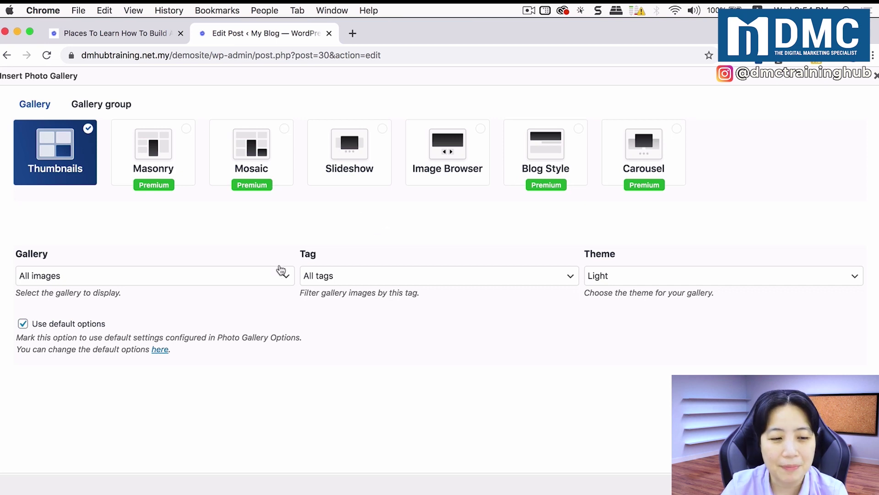
pyautogui.click(235, 284)
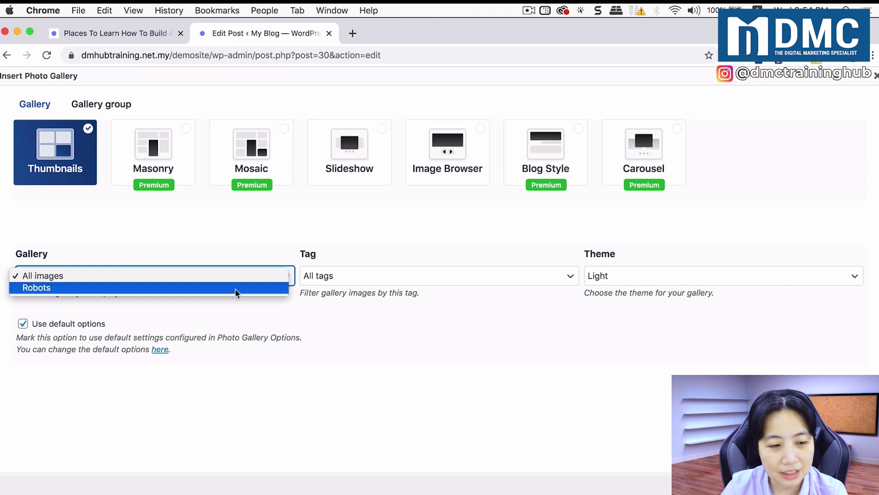
pyautogui.click(235, 289)
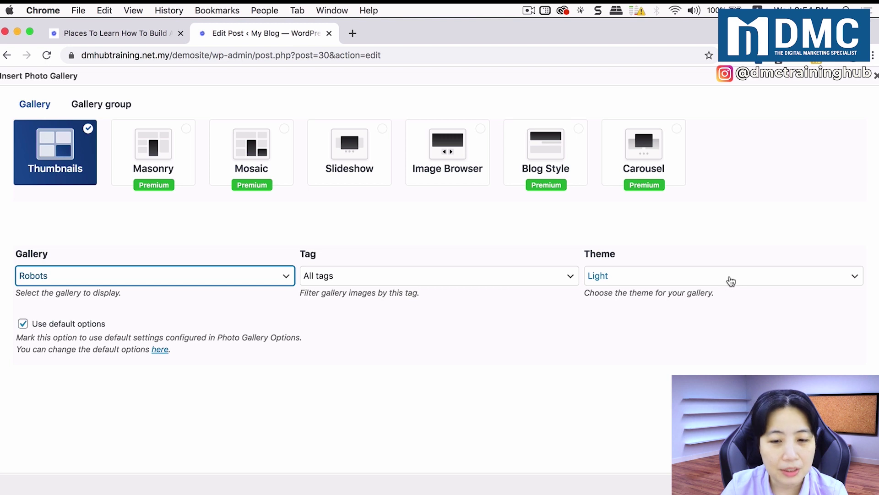
pyautogui.click(731, 280)
pyautogui.click(725, 287)
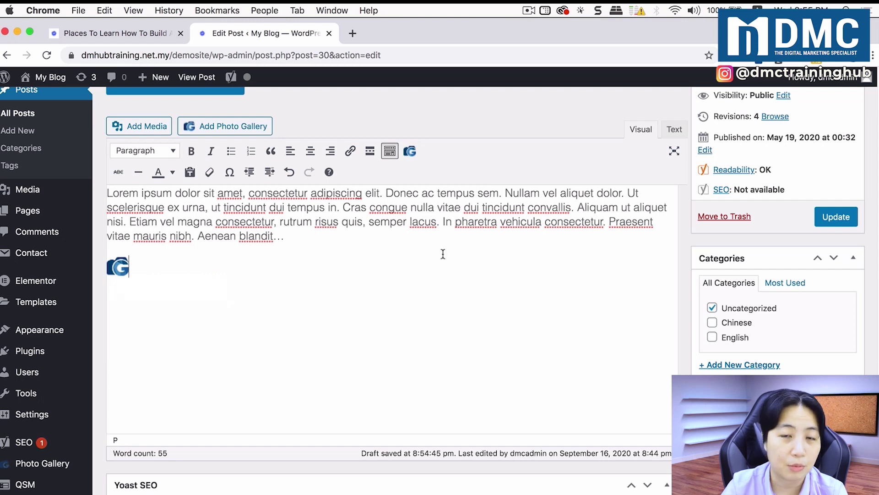
# Update the post containing the Robots gallery and preview the changes in a new tab.
pyautogui.click(836, 217)
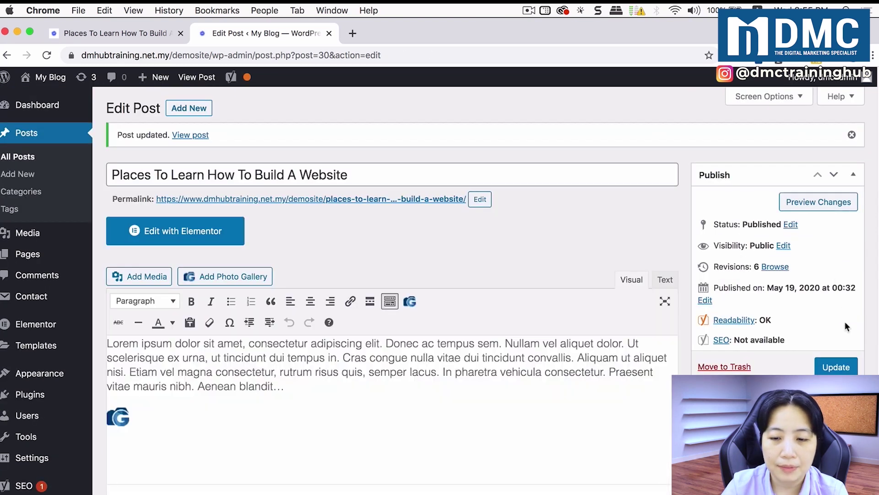
pyautogui.click(840, 204)
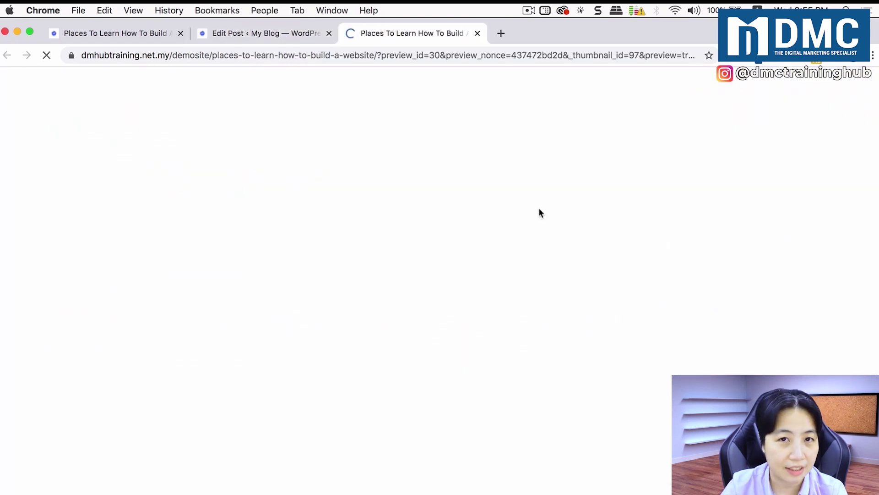
# Open the Hal 3000 thumbnail in the lightbox, page through three more robot images, then close it.
pyautogui.scroll(-10, 559, 274)
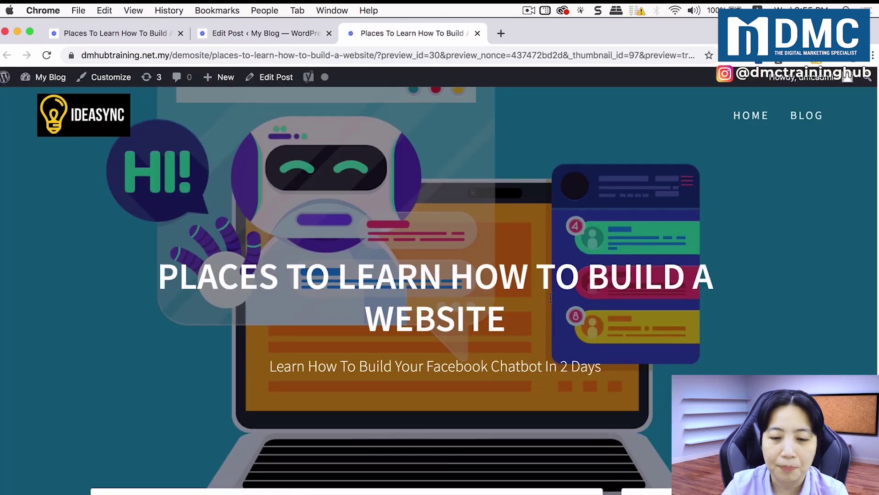
pyautogui.scroll(-5, 553, 295)
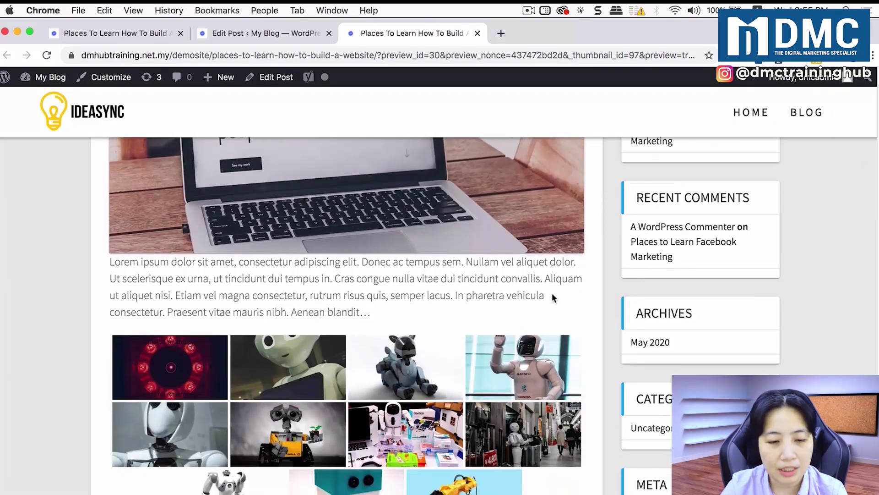
pyautogui.scroll(2, 553, 293)
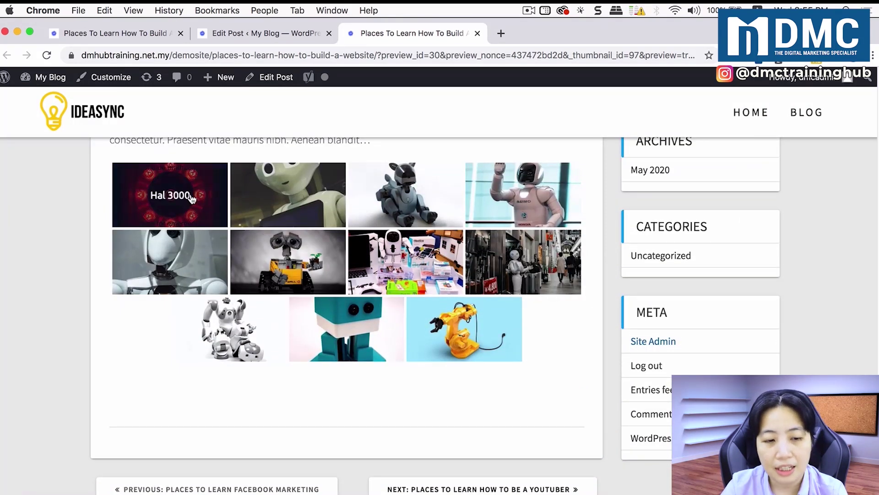
pyautogui.click(204, 214)
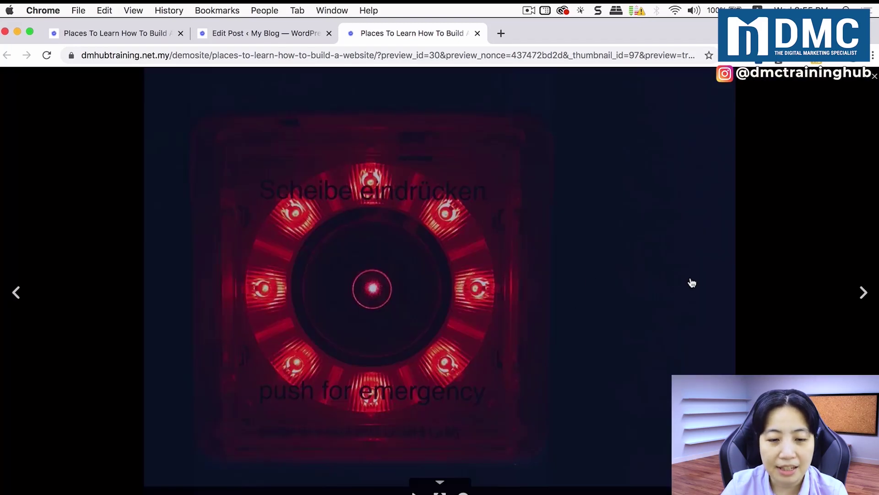
pyautogui.click(865, 293)
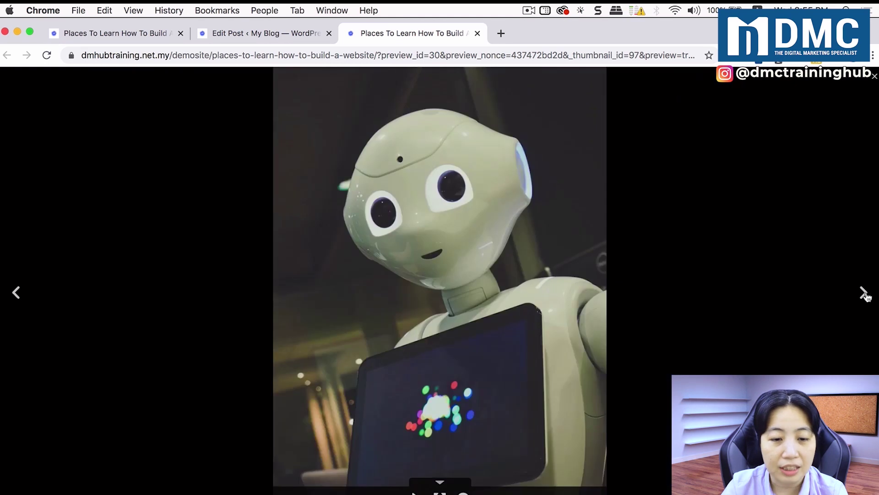
pyautogui.click(864, 293)
pyautogui.click(864, 293)
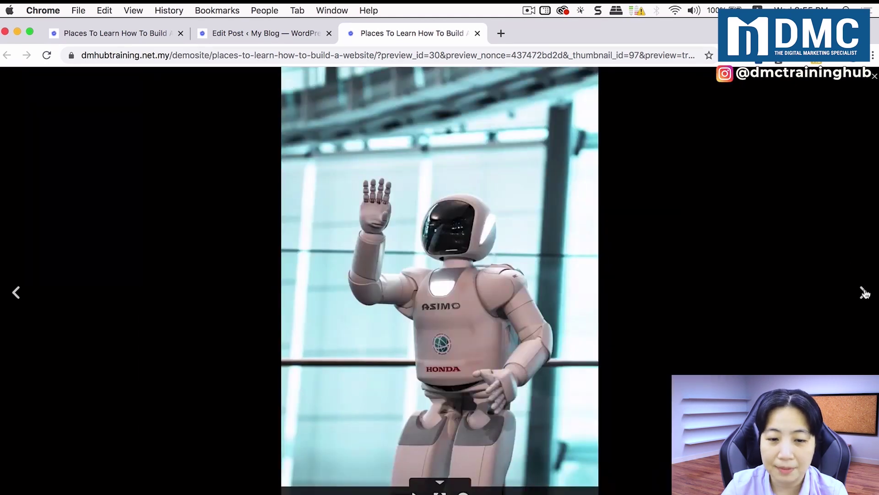
pyautogui.click(873, 80)
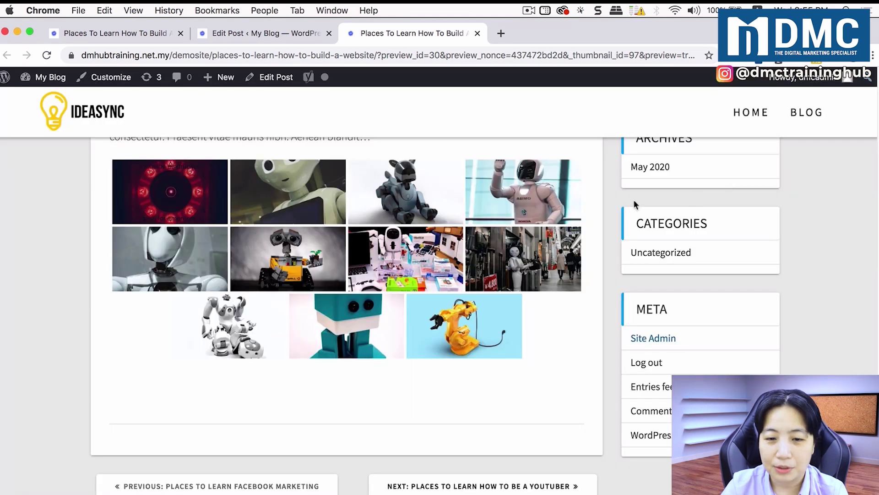
pyautogui.scroll(1, 615, 198)
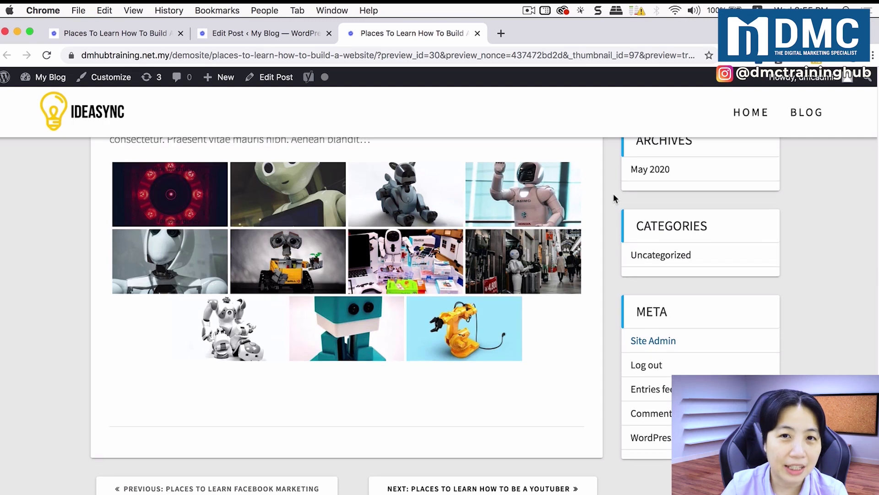